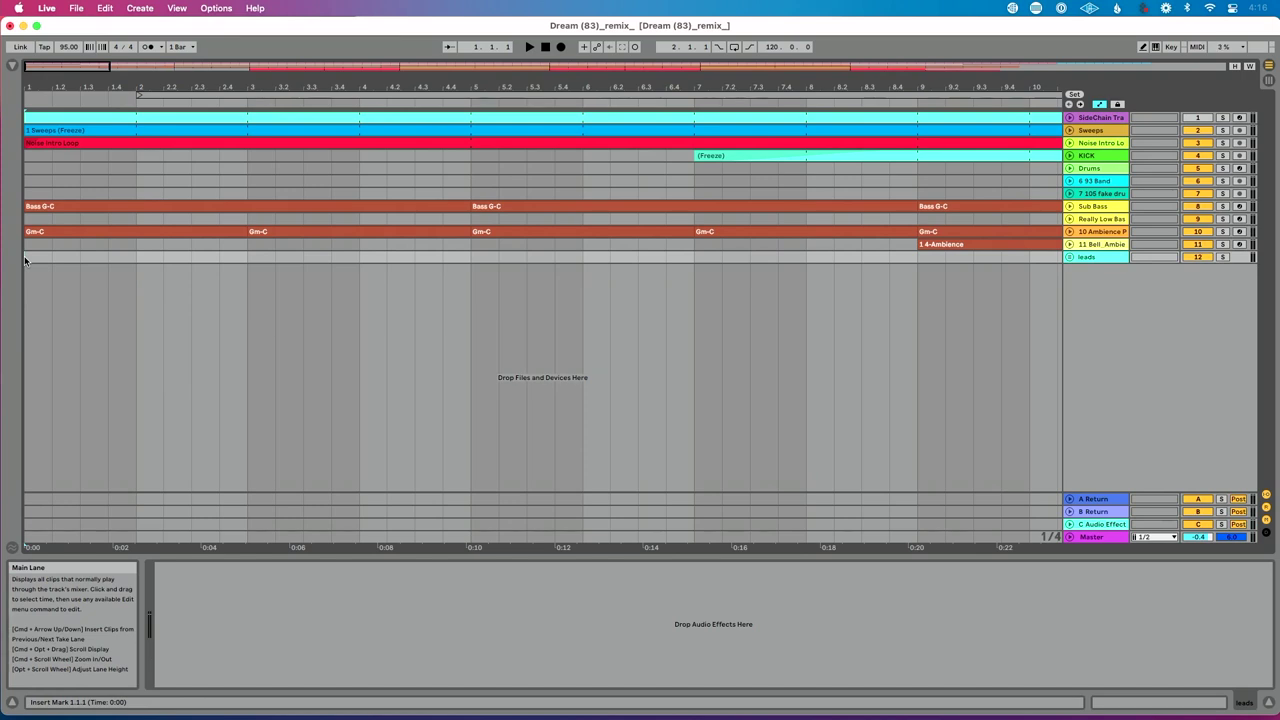
# Place the insert marker at 1.1.1 on the far left of the arrangement timeline
pyautogui.click(26, 246)
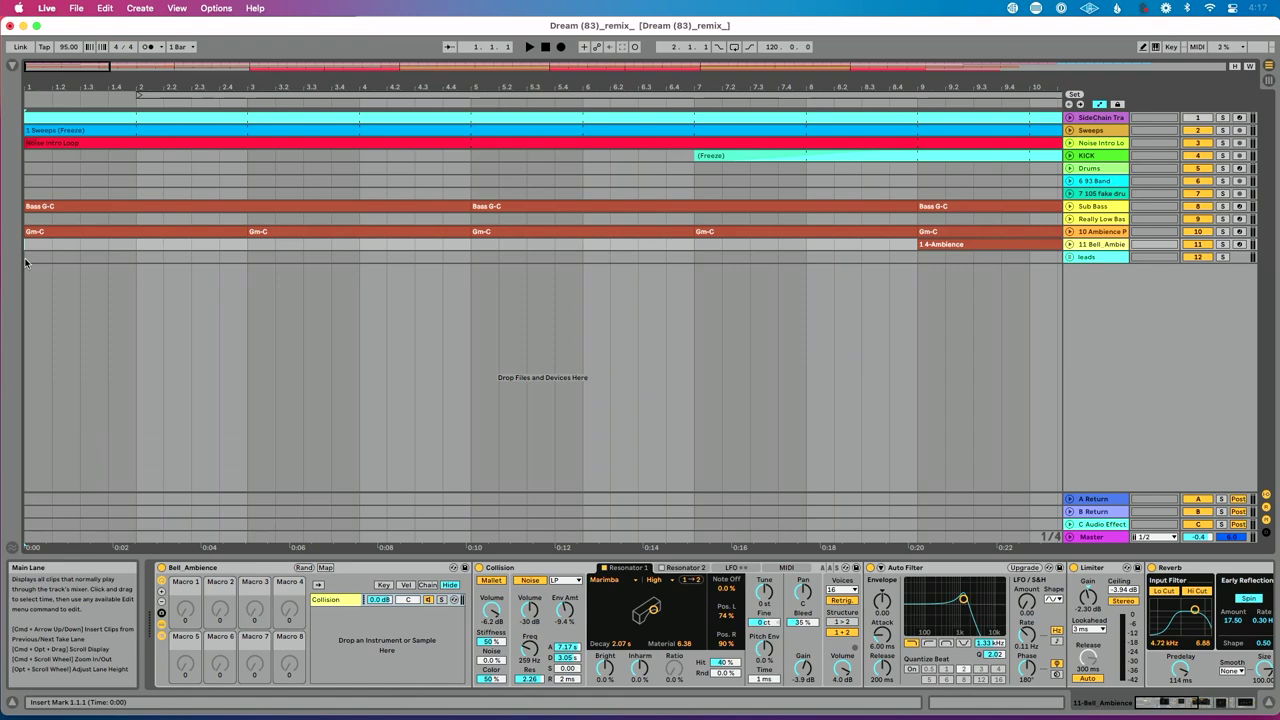
# Insert two bars of time at the song's start, then play to hear the new gap
pyautogui.press('super+i')
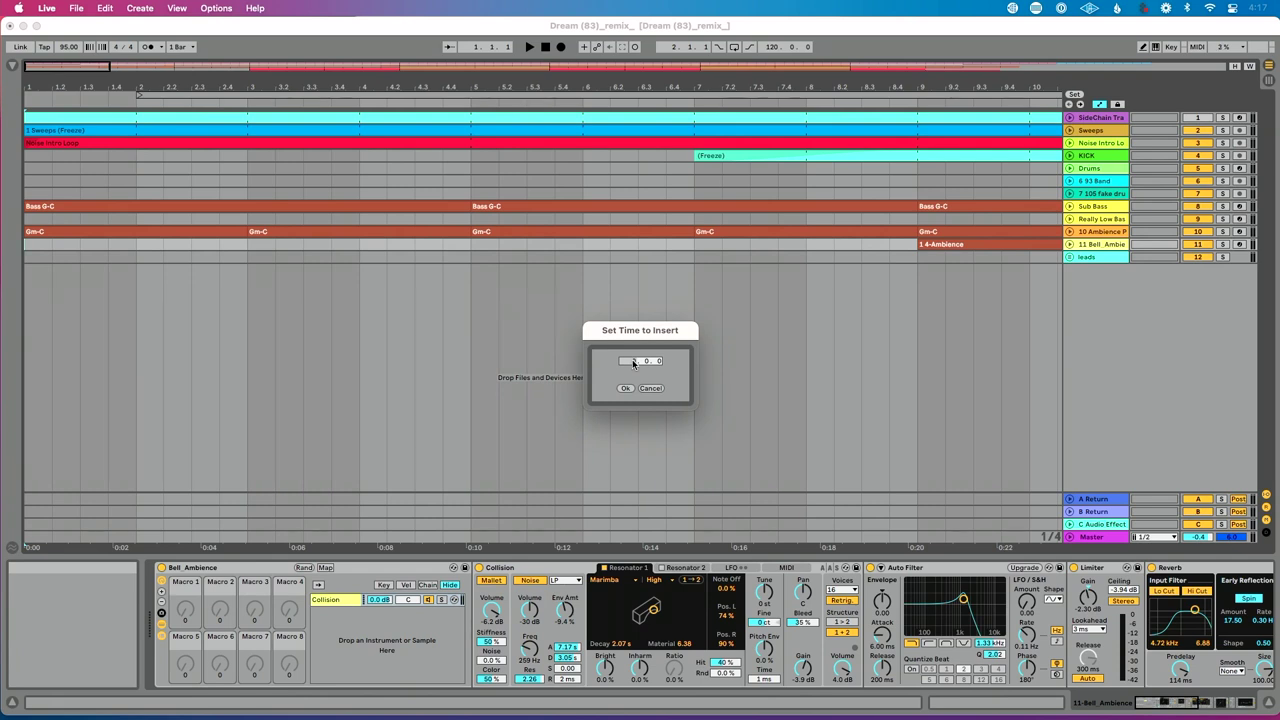
pyautogui.click(627, 388)
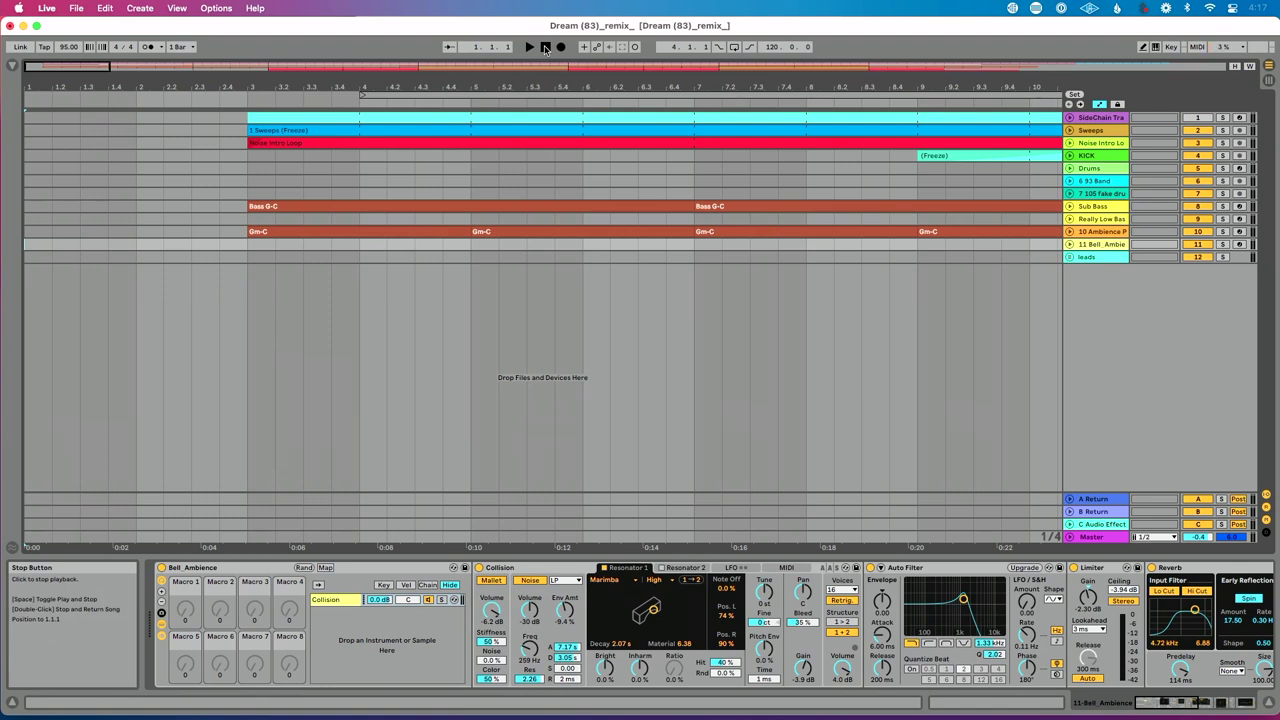
pyautogui.press('space')
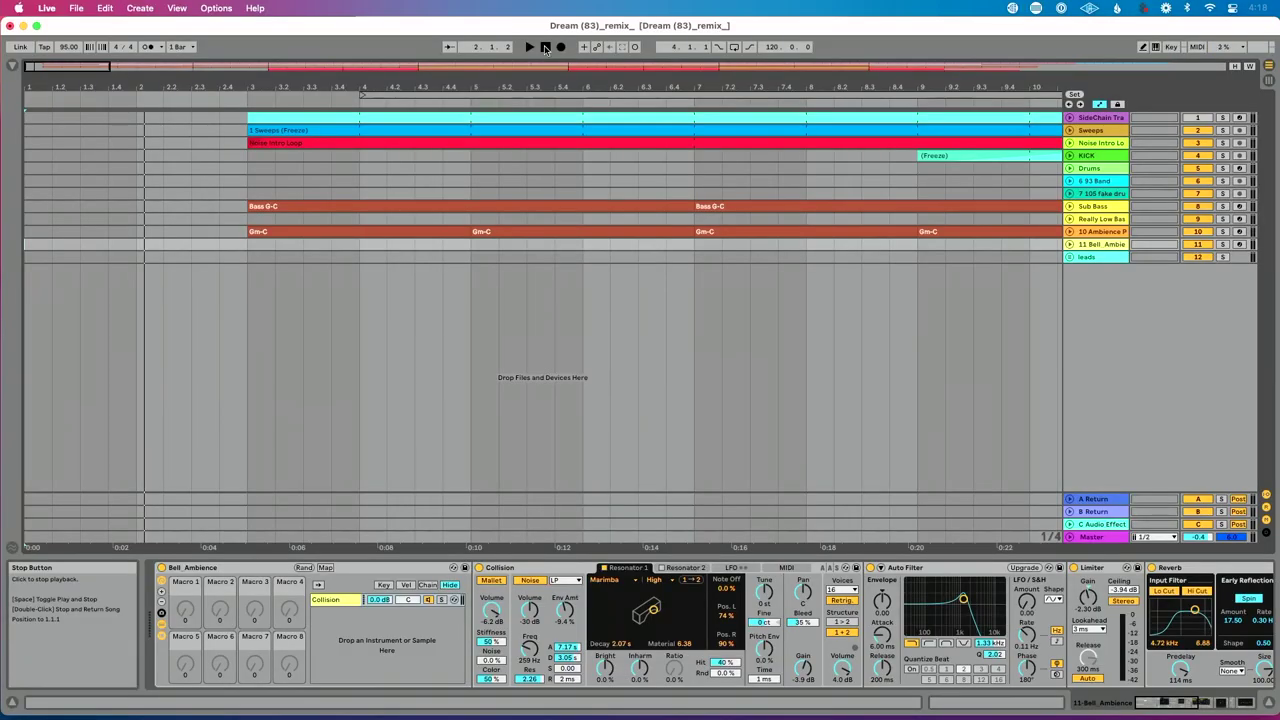
# Show the Browser listing the project's Backup, Samples and arrangement-view template set
pyautogui.click(14, 66)
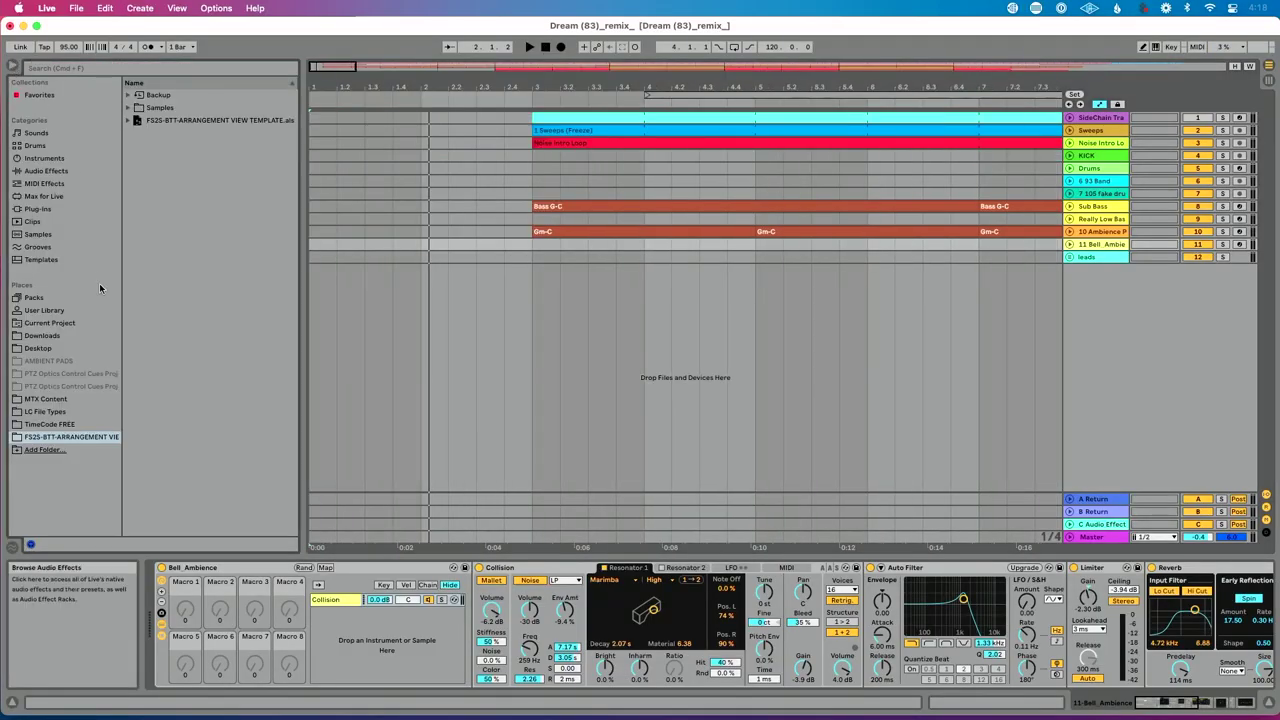
# Add the 4/4 (JUST QUARTERS & EIGHTS) click as a new track stretched across the song
pyautogui.click(126, 121)
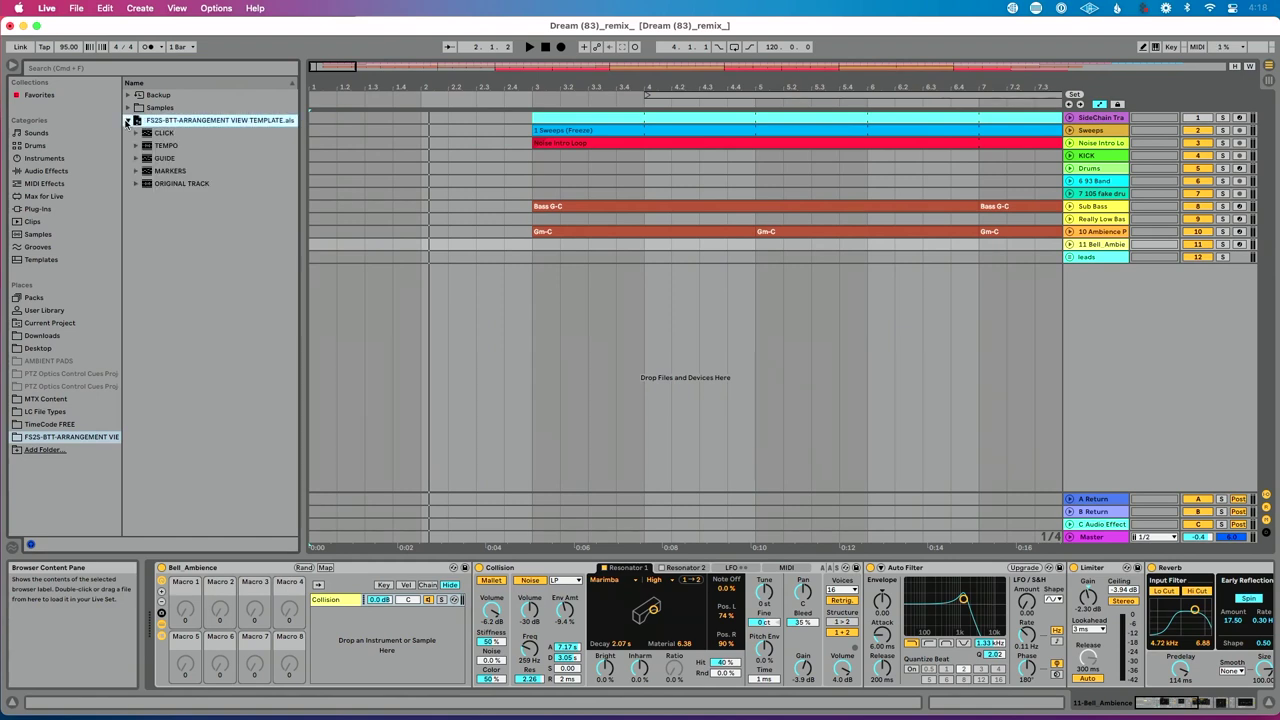
pyautogui.click(135, 133)
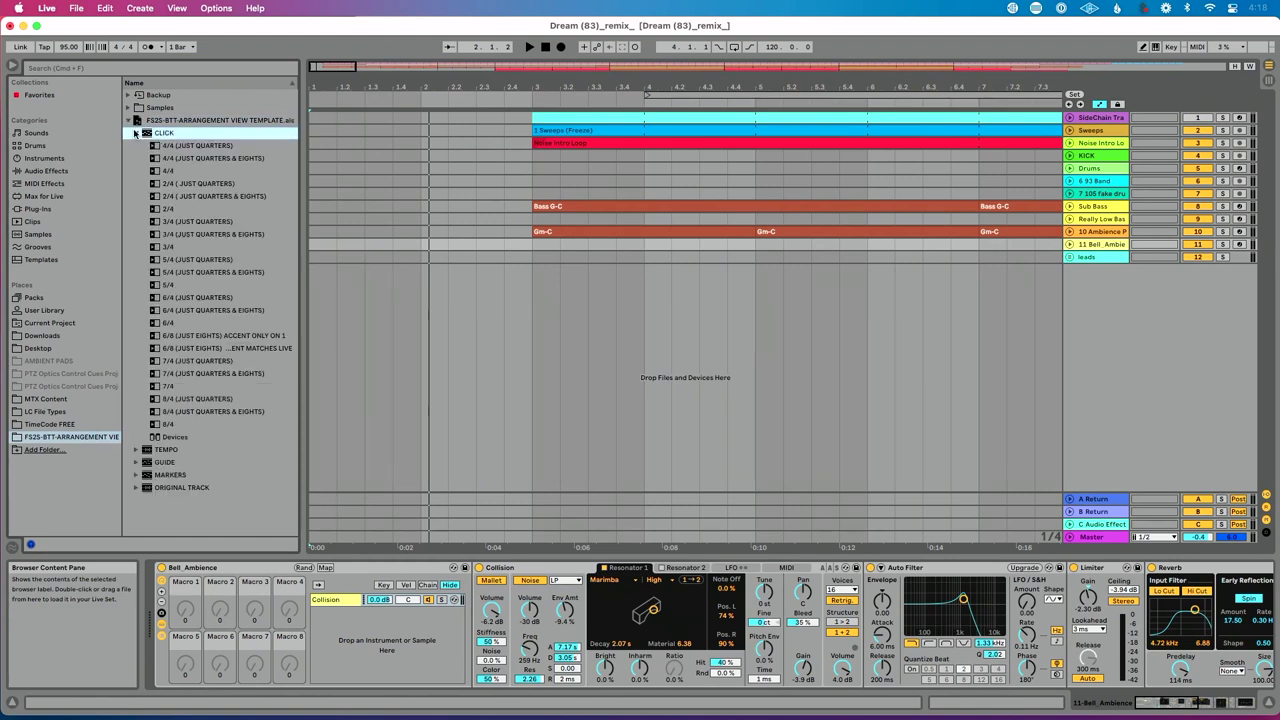
pyautogui.click(204, 158)
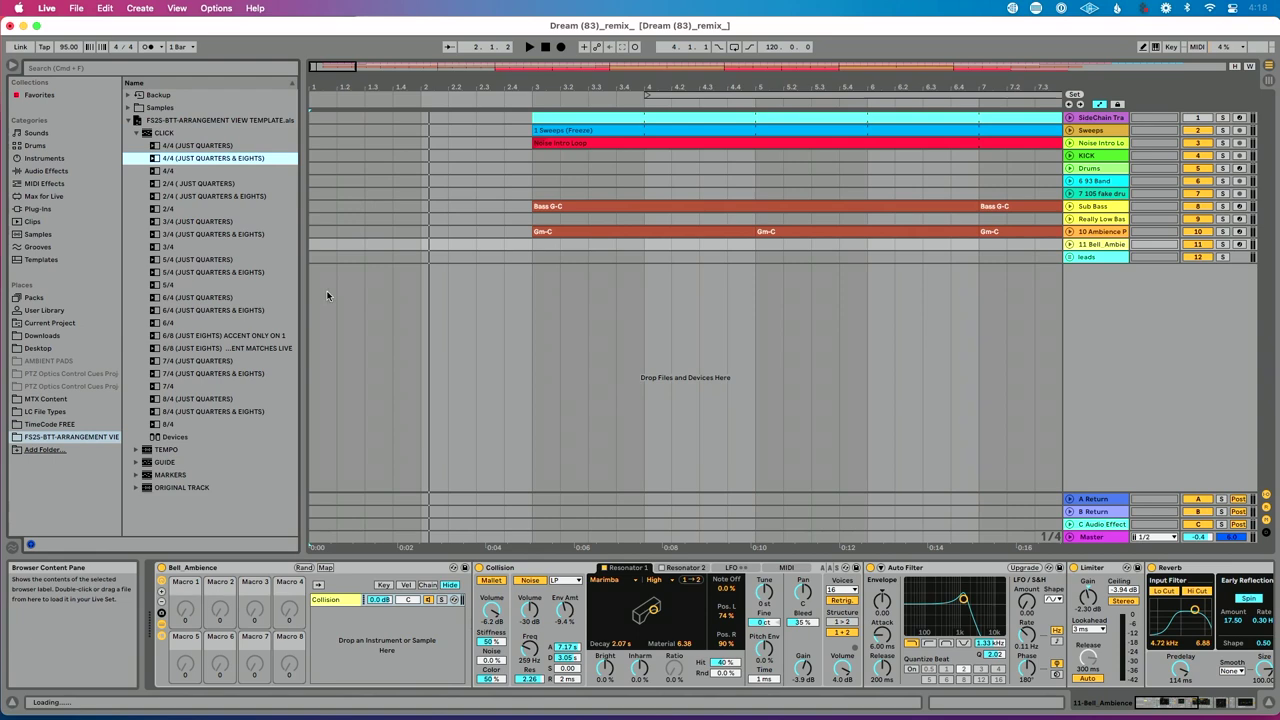
pyautogui.moveTo(312, 277); pyautogui.dragTo(313, 270)
pyautogui.moveTo(420, 270); pyautogui.dragTo(1025, 279)
# Move the CLICK track to the top and raise its Accent macro
pyautogui.moveTo(1035, 87); pyautogui.dragTo(840, 262)
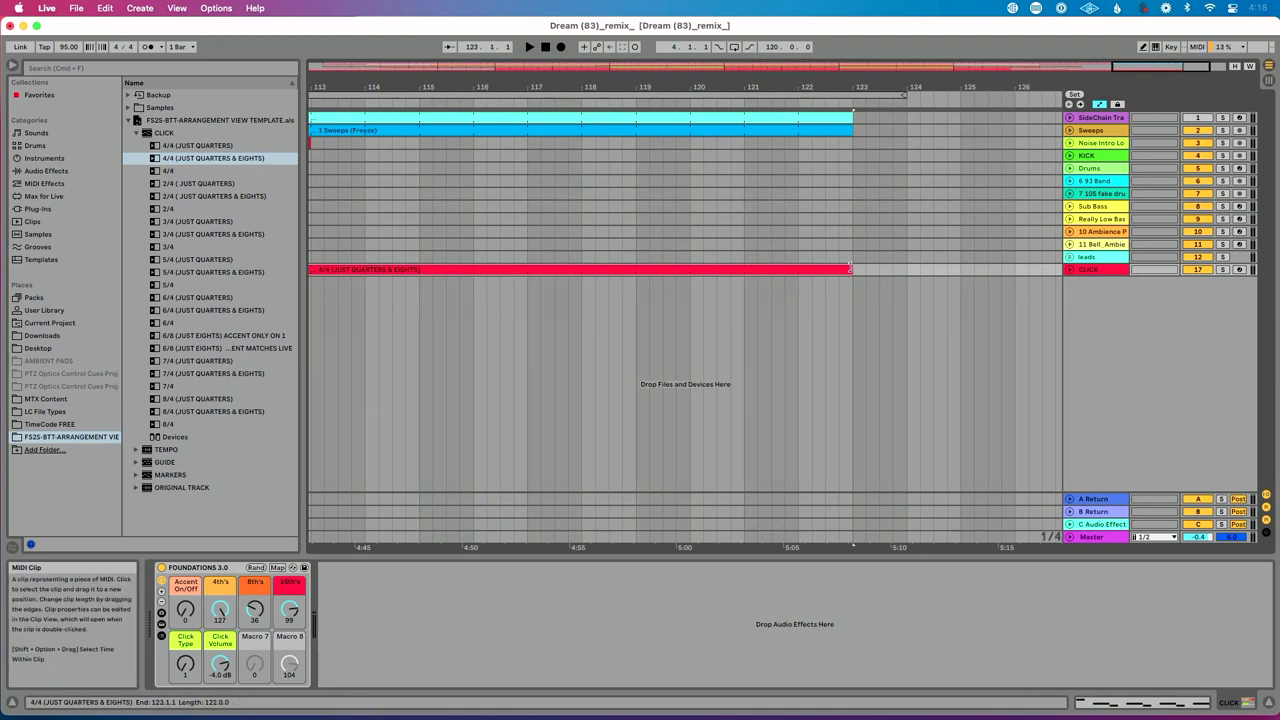
pyautogui.click(1092, 268)
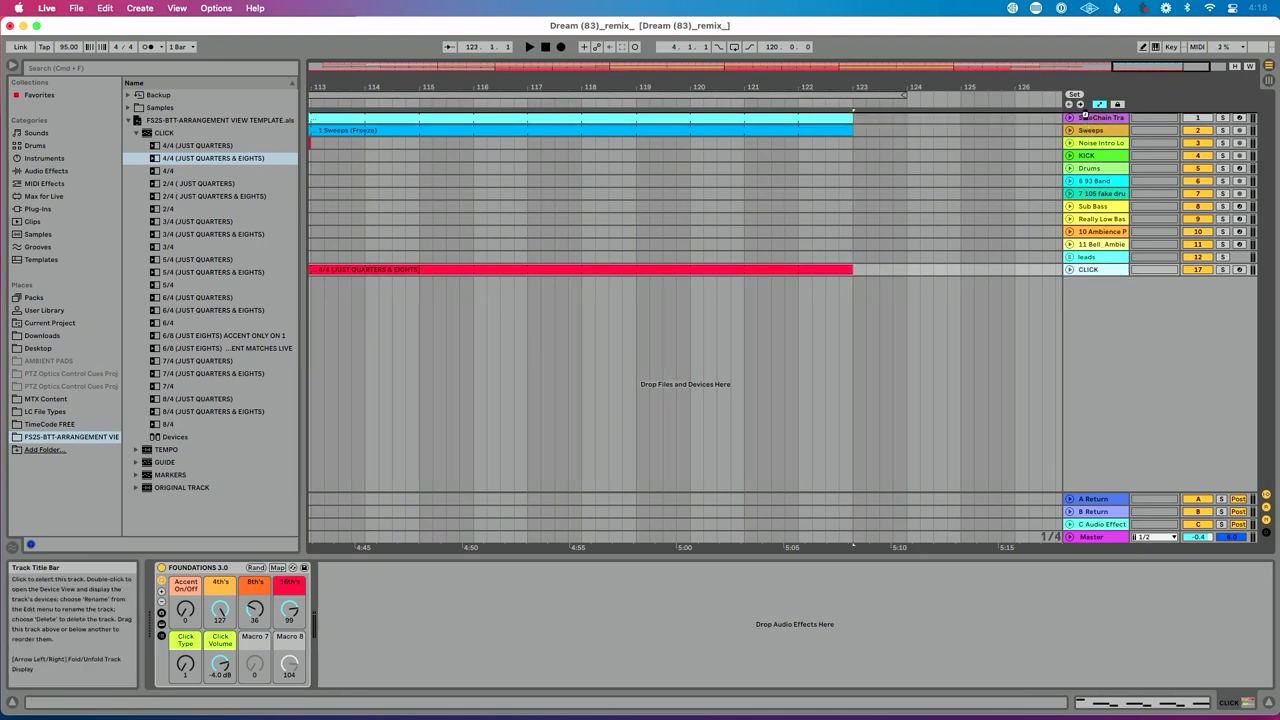
pyautogui.moveTo(1088, 117); pyautogui.dragTo(1086, 116)
pyautogui.hscroll(-10, 586, 204)
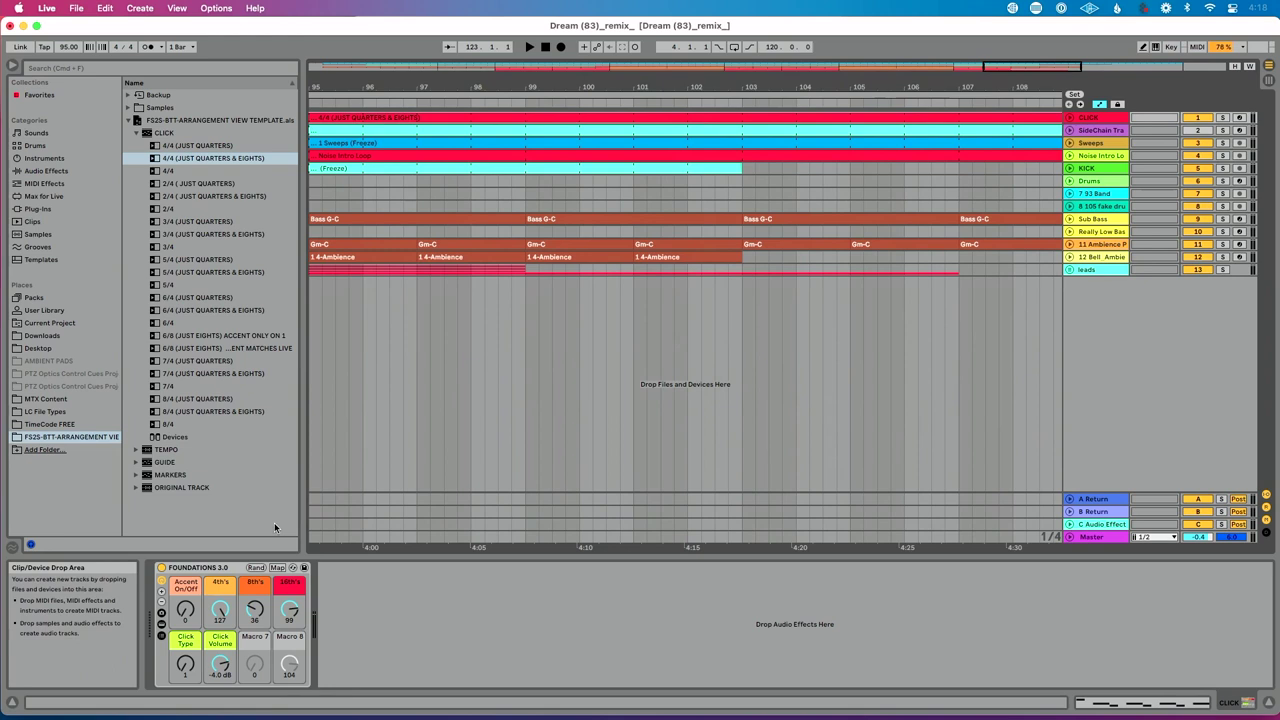
pyautogui.moveTo(187, 610); pyautogui.dragTo(187, 540)
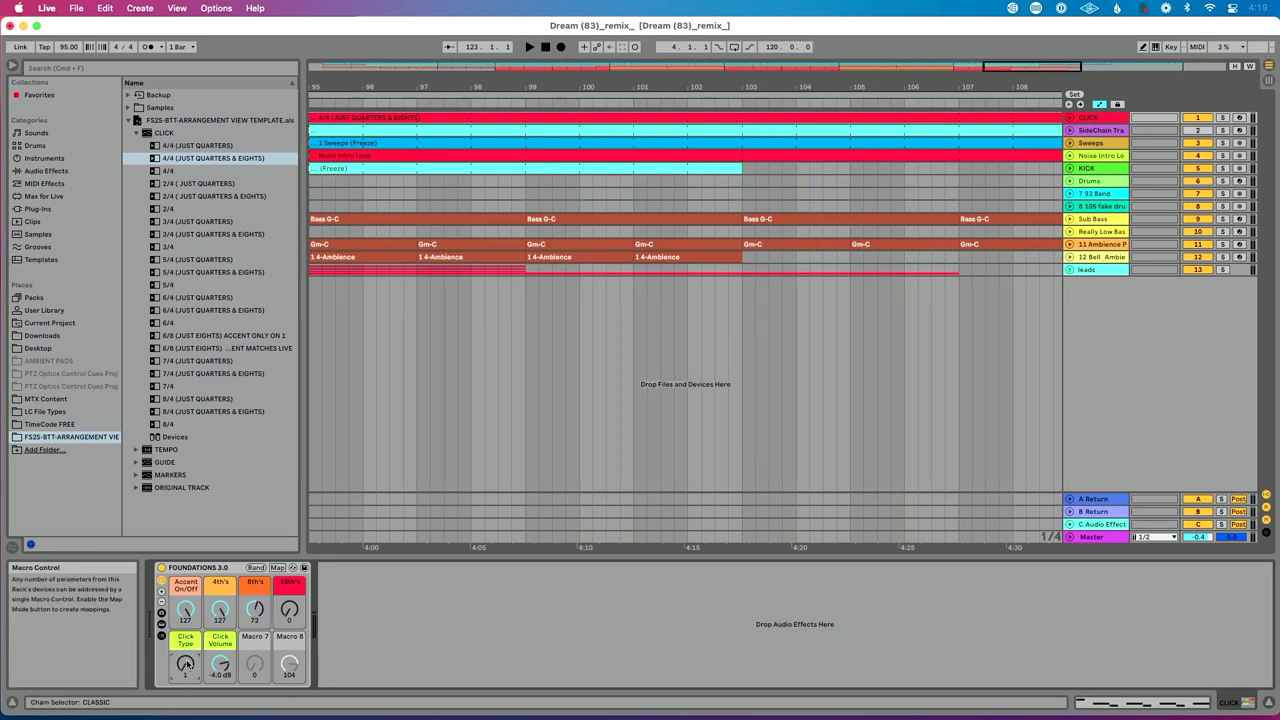
# Jump the position back to 1.1.1 at the start of the song
pyautogui.click(529, 338)
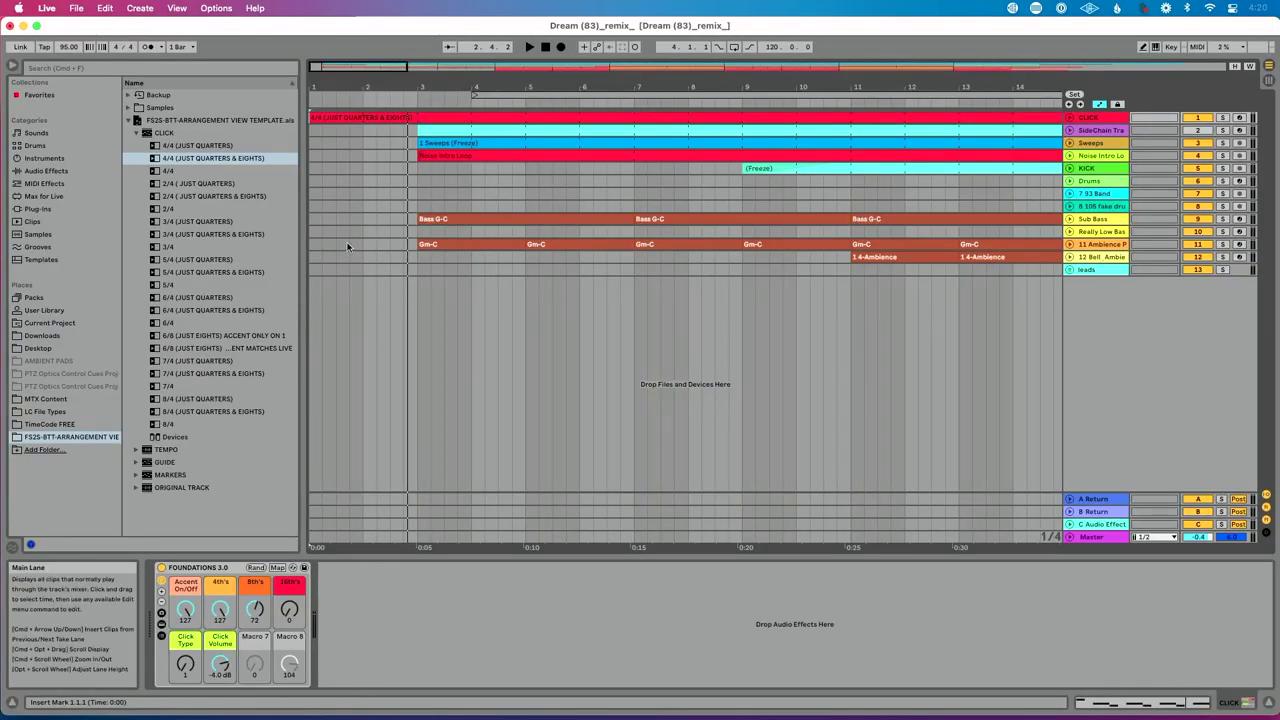
# Collapse the CLICK folder, expand GUIDE, and zoom in on the first two bars
pyautogui.click(136, 133)
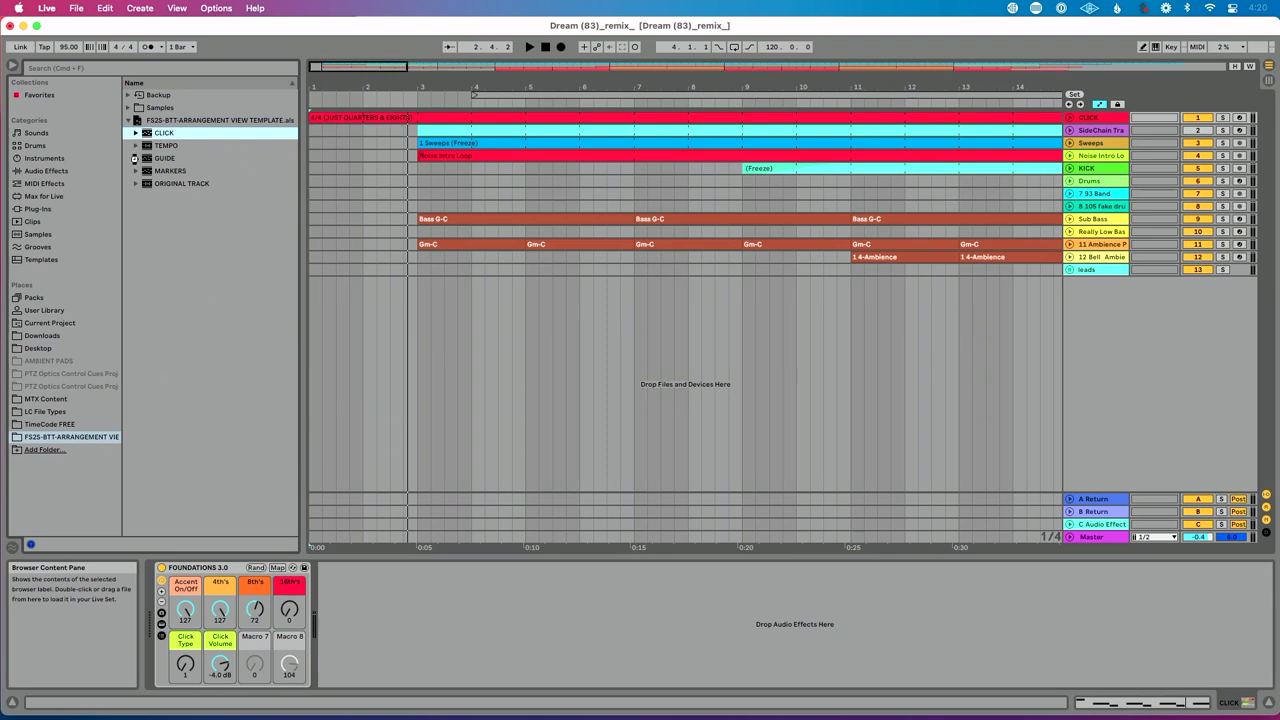
pyautogui.click(135, 158)
pyautogui.moveTo(334, 88)
pyautogui.mouseDown()
pyautogui.moveTo(334, 130)
pyautogui.moveTo(334, 100)
pyautogui.mouseUp()
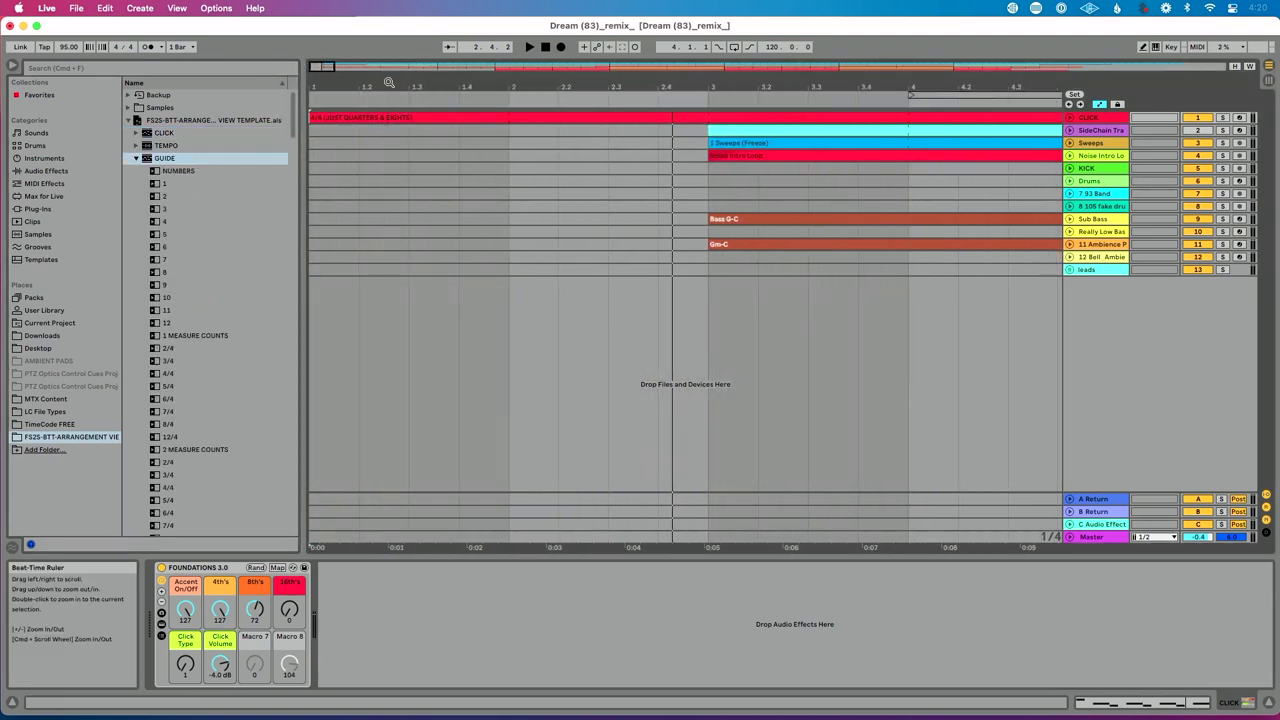
# Set the arrangement to a Fixed Grid of 1/4 and select spoken cue 1
pyautogui.rightClick(380, 297)
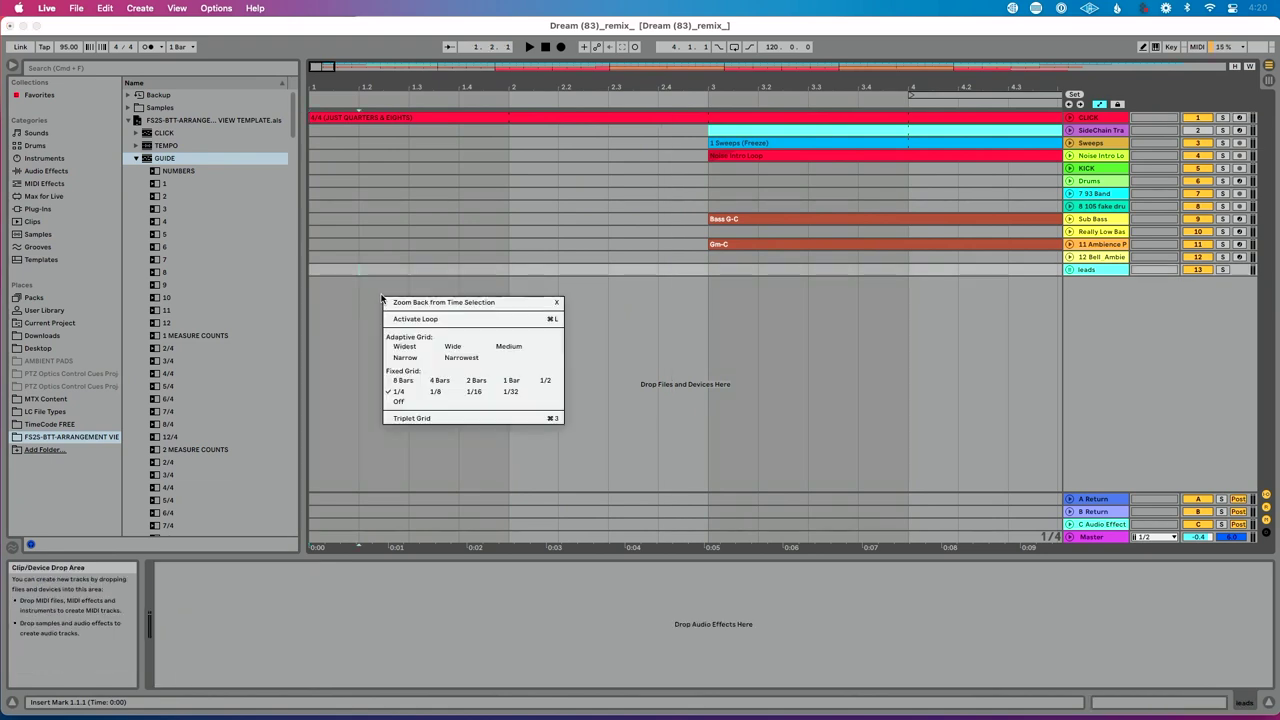
pyautogui.click(403, 394)
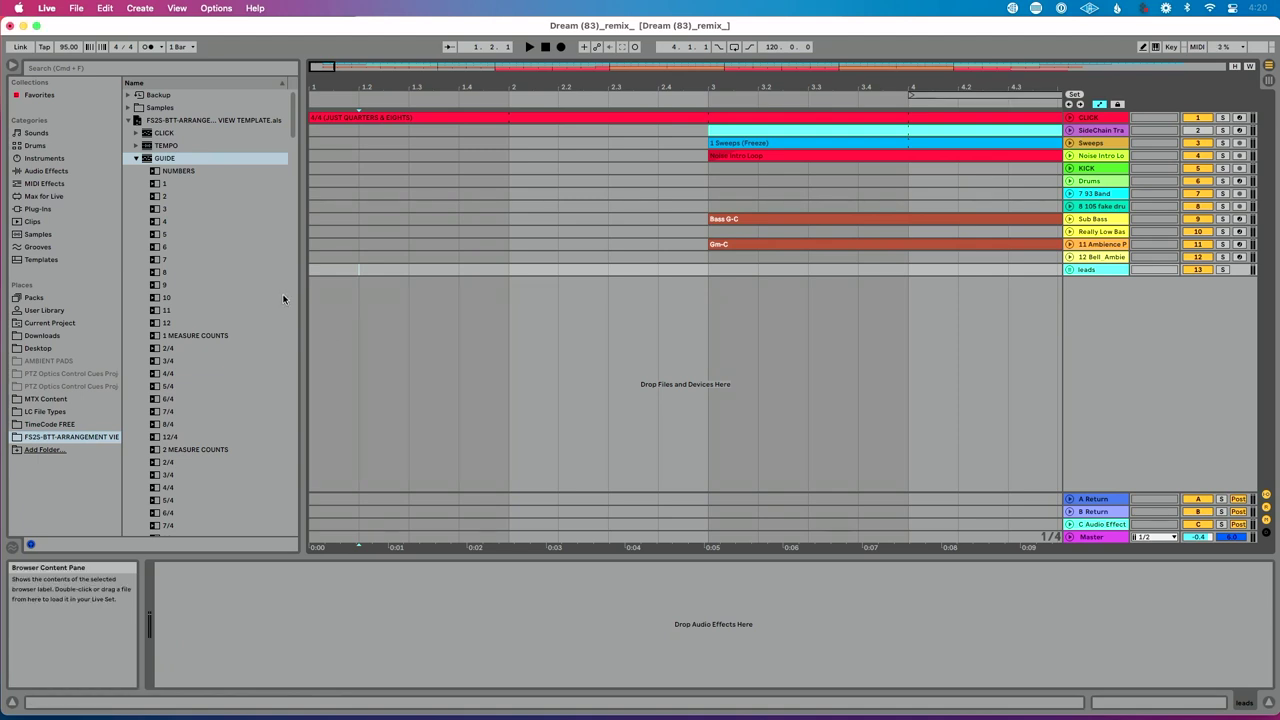
pyautogui.click(163, 185)
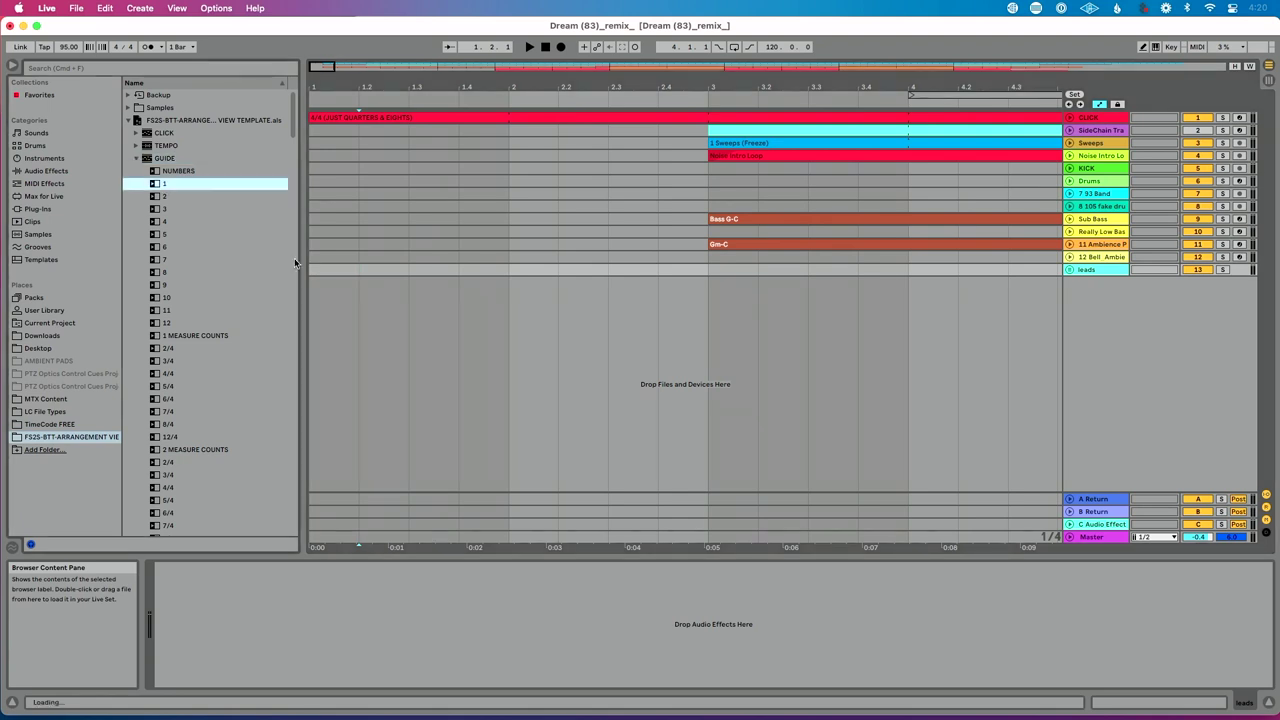
# Place spoken cues 1 and 2 across bar 1 on a new GUIDE track
pyautogui.moveTo(317, 284); pyautogui.dragTo(315, 285)
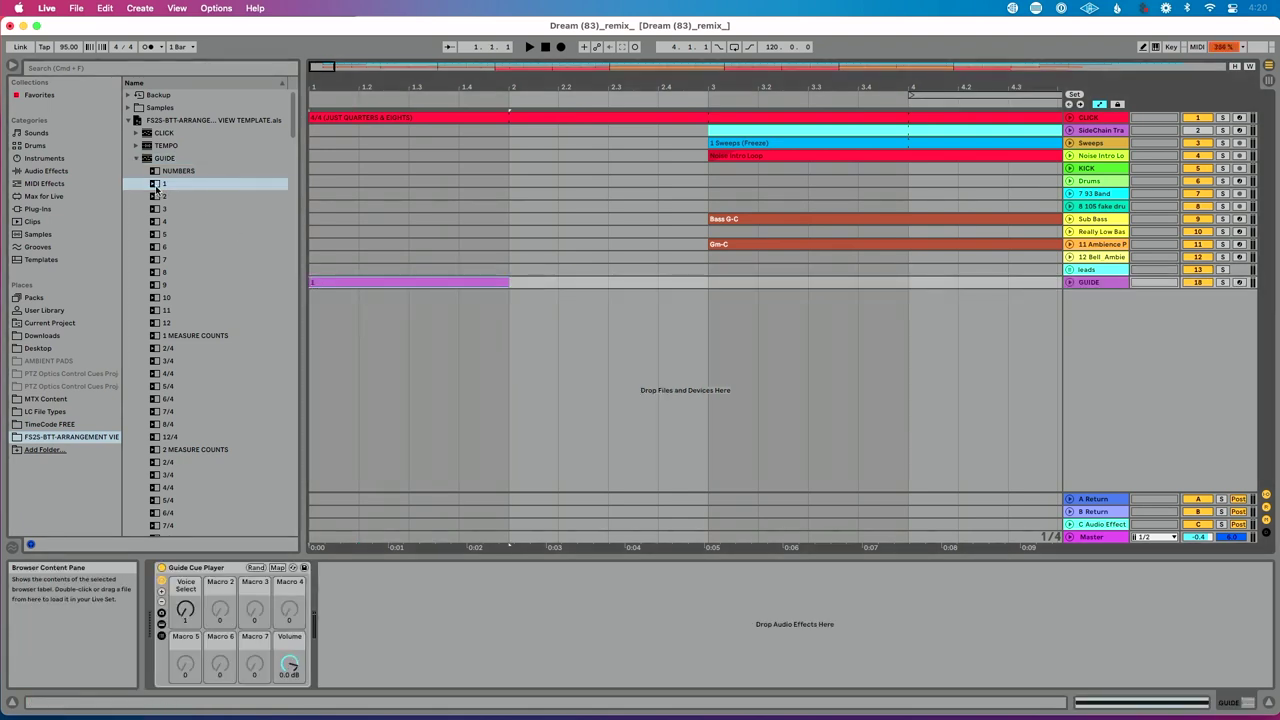
pyautogui.click(160, 196)
pyautogui.moveTo(411, 314); pyautogui.dragTo(414, 284)
pyautogui.click(1073, 284)
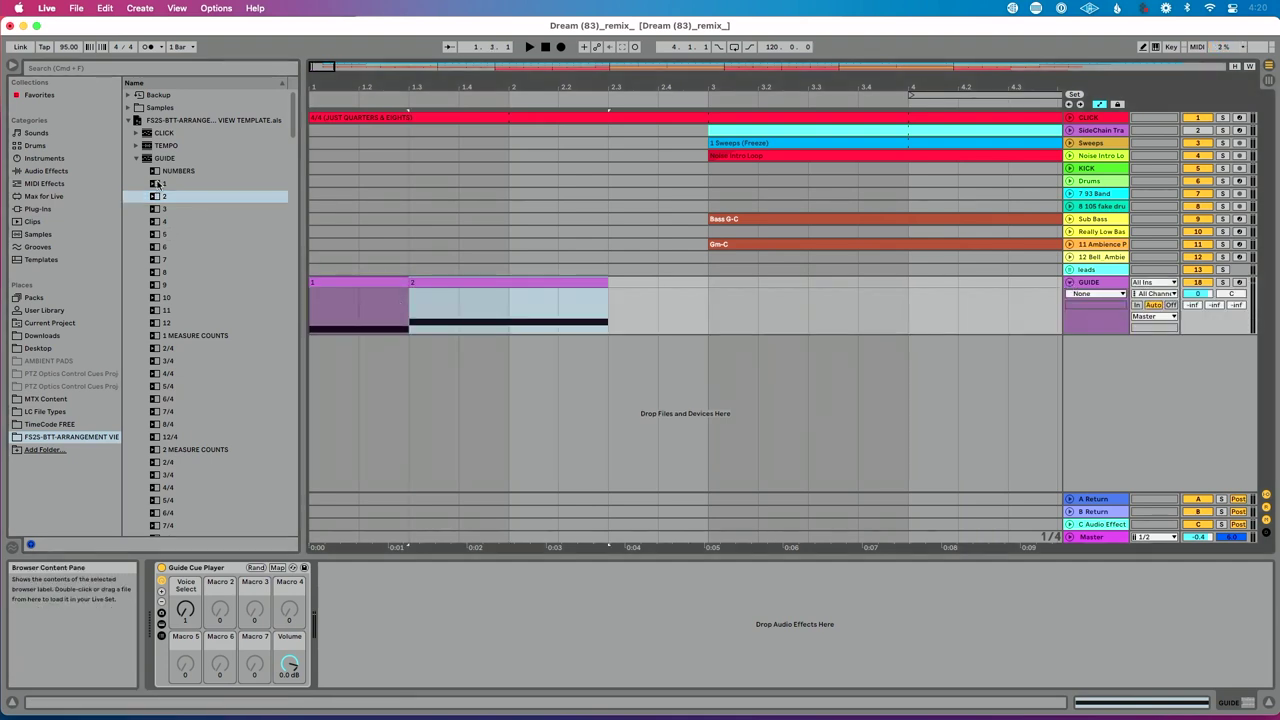
# Place spoken cues 1, 2, 3, 4 on the four beats of bar 2
pyautogui.click(160, 184)
pyautogui.moveTo(487, 320); pyautogui.dragTo(512, 320)
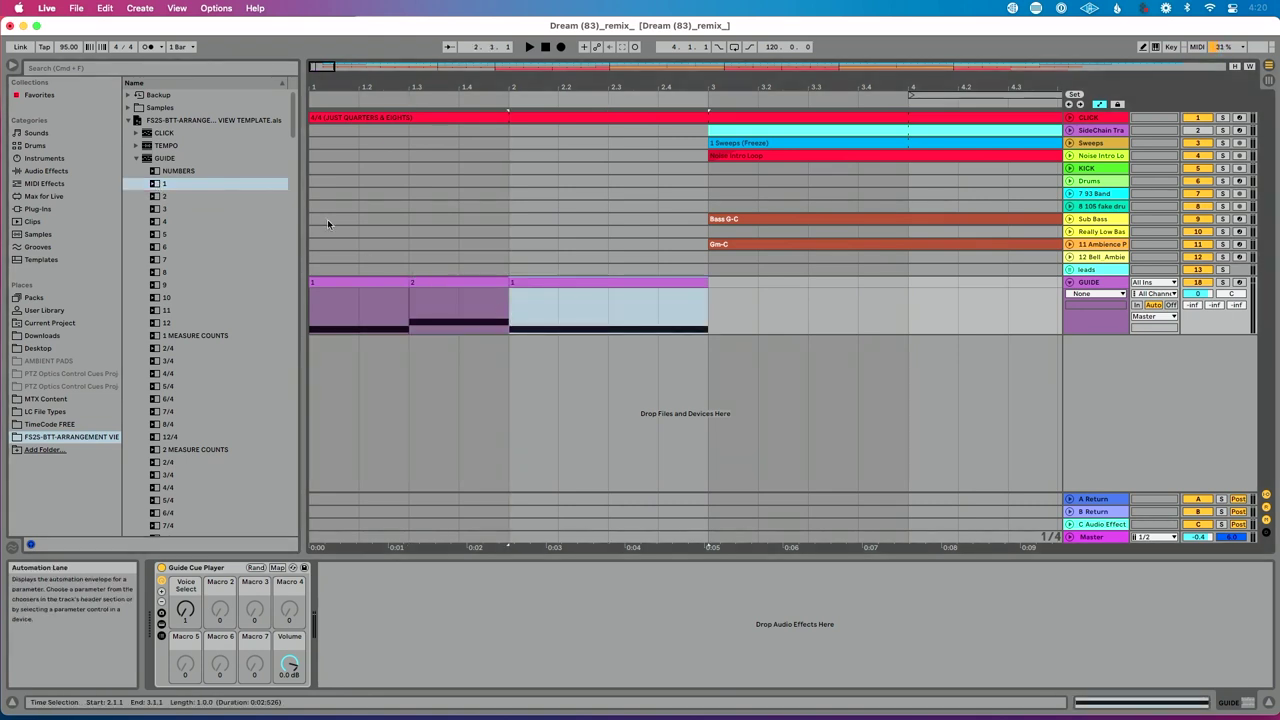
pyautogui.press('Down')
pyautogui.moveTo(479, 258); pyautogui.dragTo(560, 299)
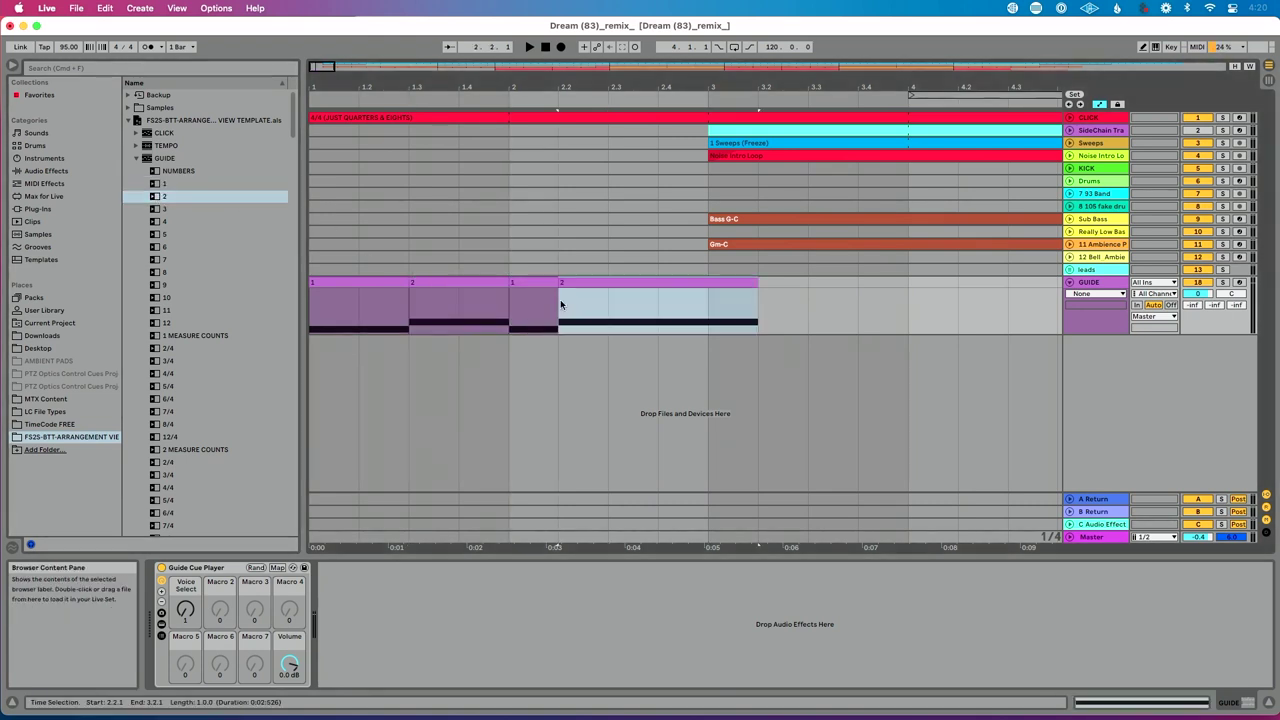
pyautogui.click(165, 210)
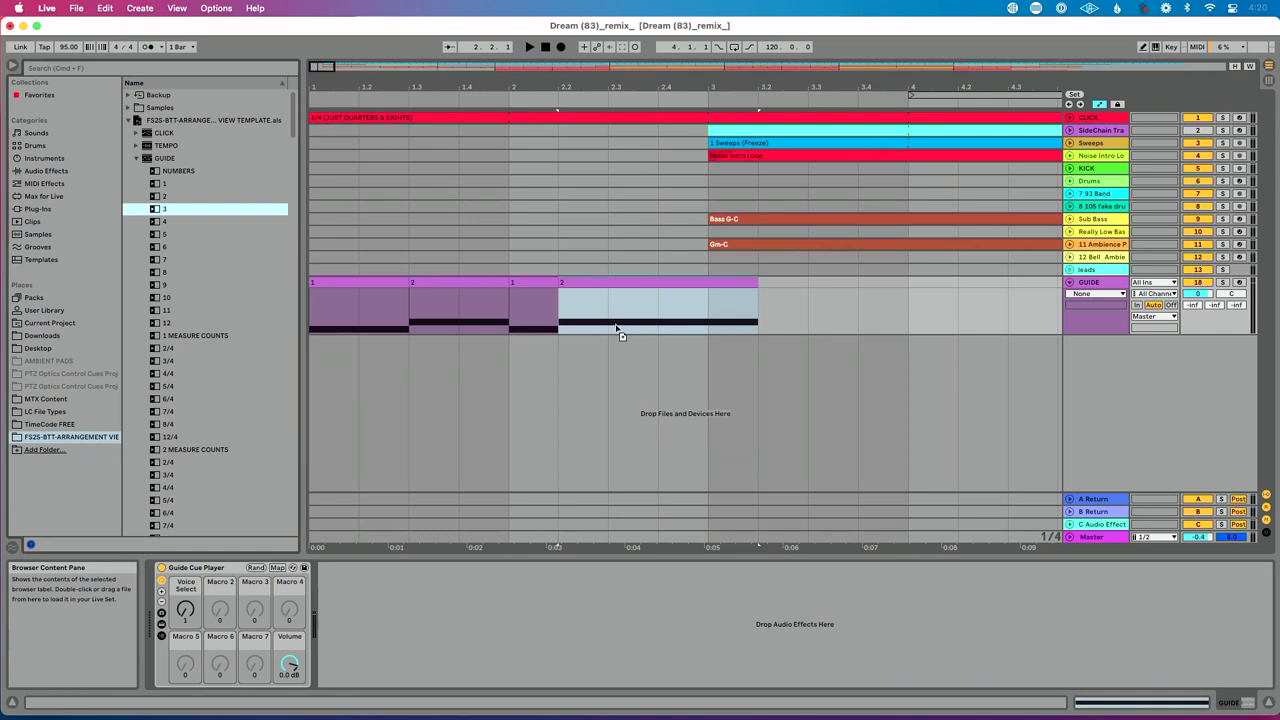
pyautogui.moveTo(616, 328); pyautogui.dragTo(612, 325)
pyautogui.click(180, 221)
pyautogui.hotkey('shift', 'Down')
pyautogui.hotkey('shift', 'Down')
pyautogui.hotkey('shift', 'Down')
pyautogui.hotkey('shift', 'Down')
pyautogui.hotkey('shift', 'Down')
pyautogui.hotkey('shift', 'Down')
pyautogui.click(170, 211)
pyautogui.click(162, 222)
pyautogui.moveTo(632, 315); pyautogui.dragTo(650, 315)
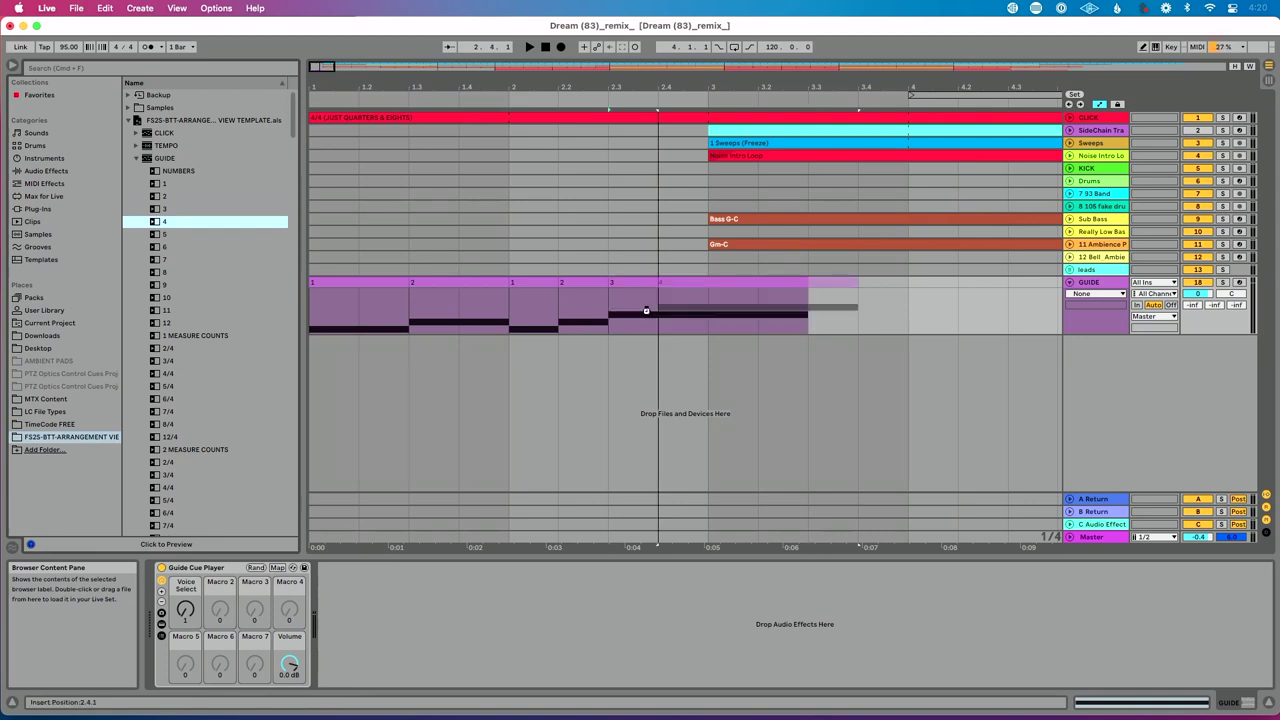
# Play the count-in with the click from the song's start, then stop
pyautogui.click(545, 47)
pyautogui.press('space')
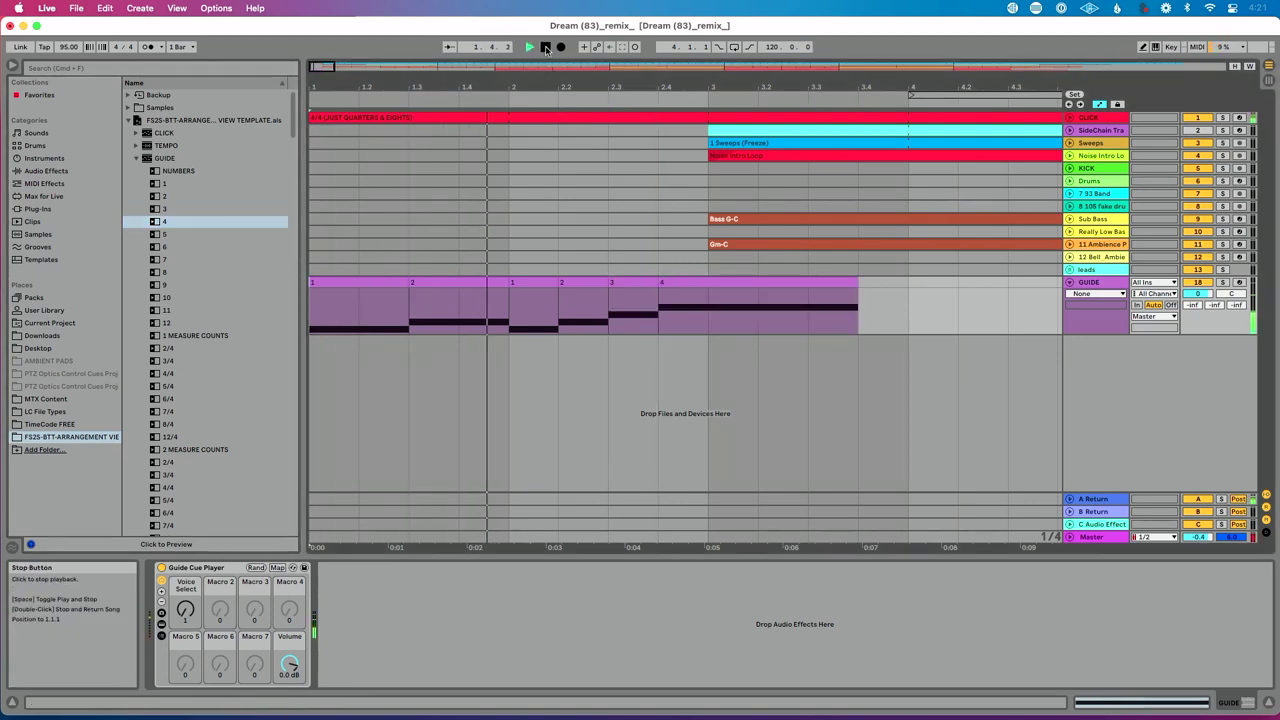
pyautogui.click(545, 47)
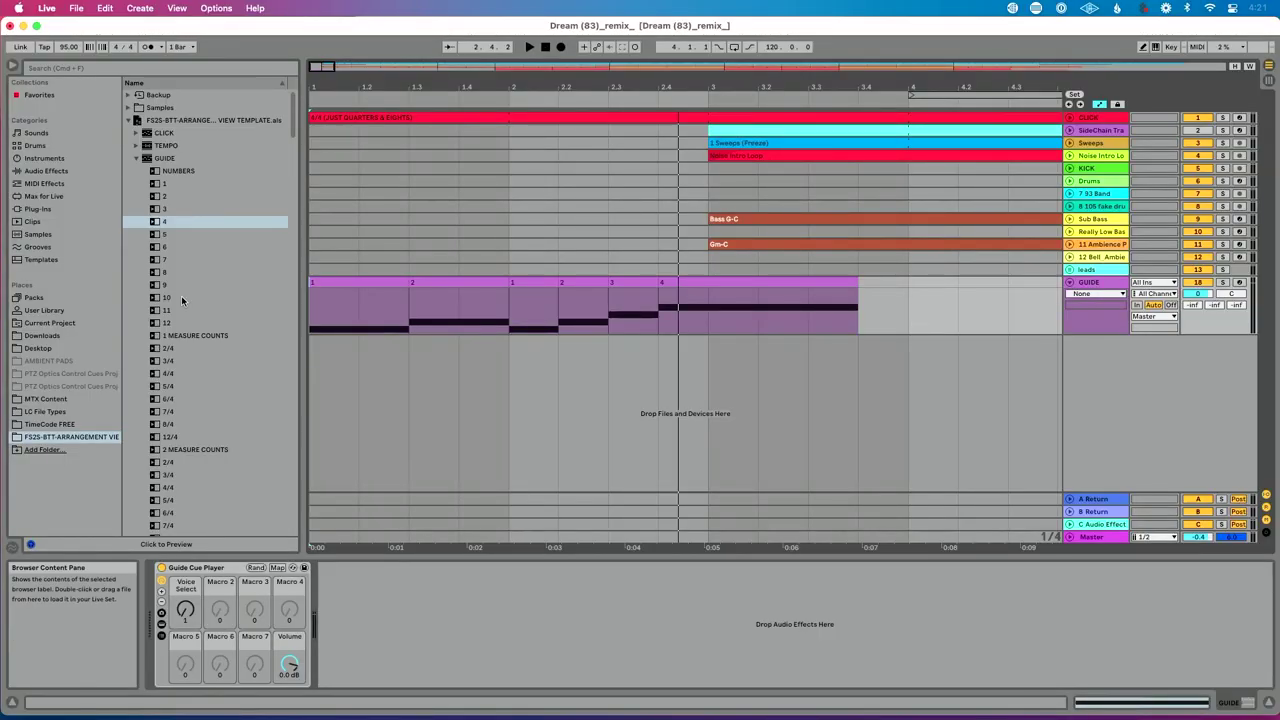
# Lay the 2 MEASURE COUNTS 4/4 clip over bars 1–2 and delete the leftover clip after bar 3
pyautogui.scroll(-3, 181, 295)
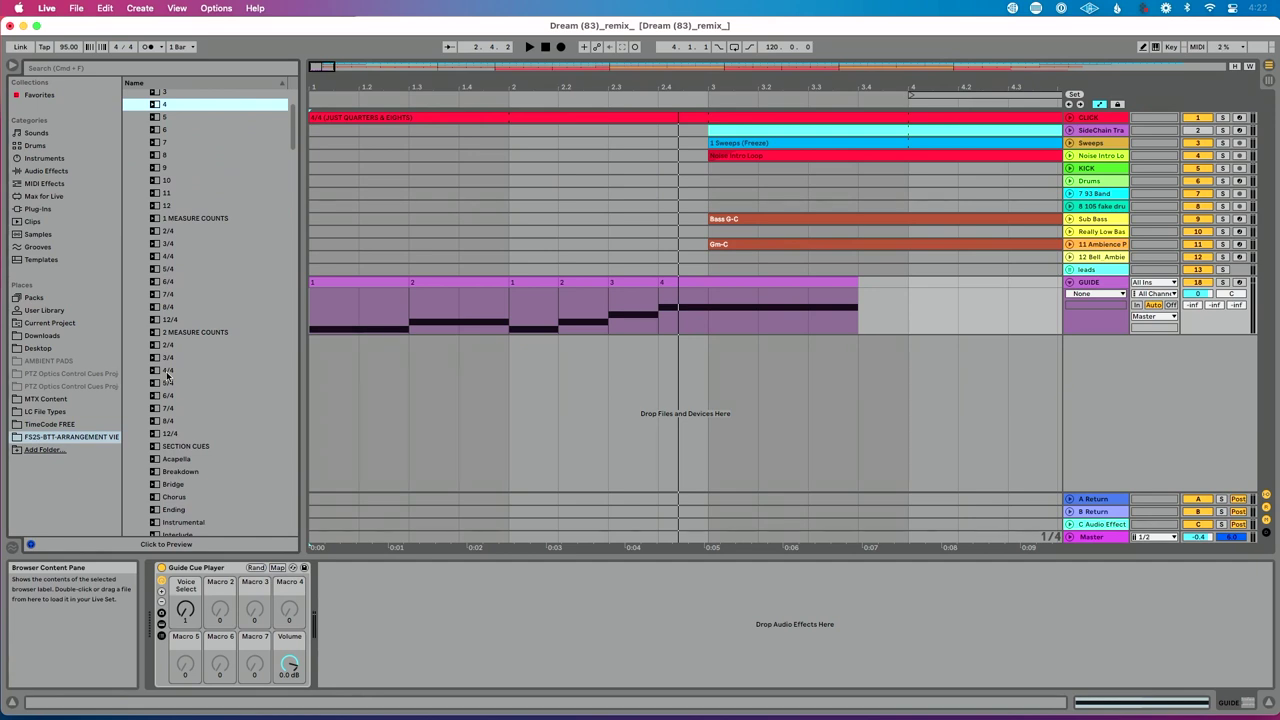
pyautogui.click(167, 372)
pyautogui.moveTo(317, 302); pyautogui.dragTo(315, 297)
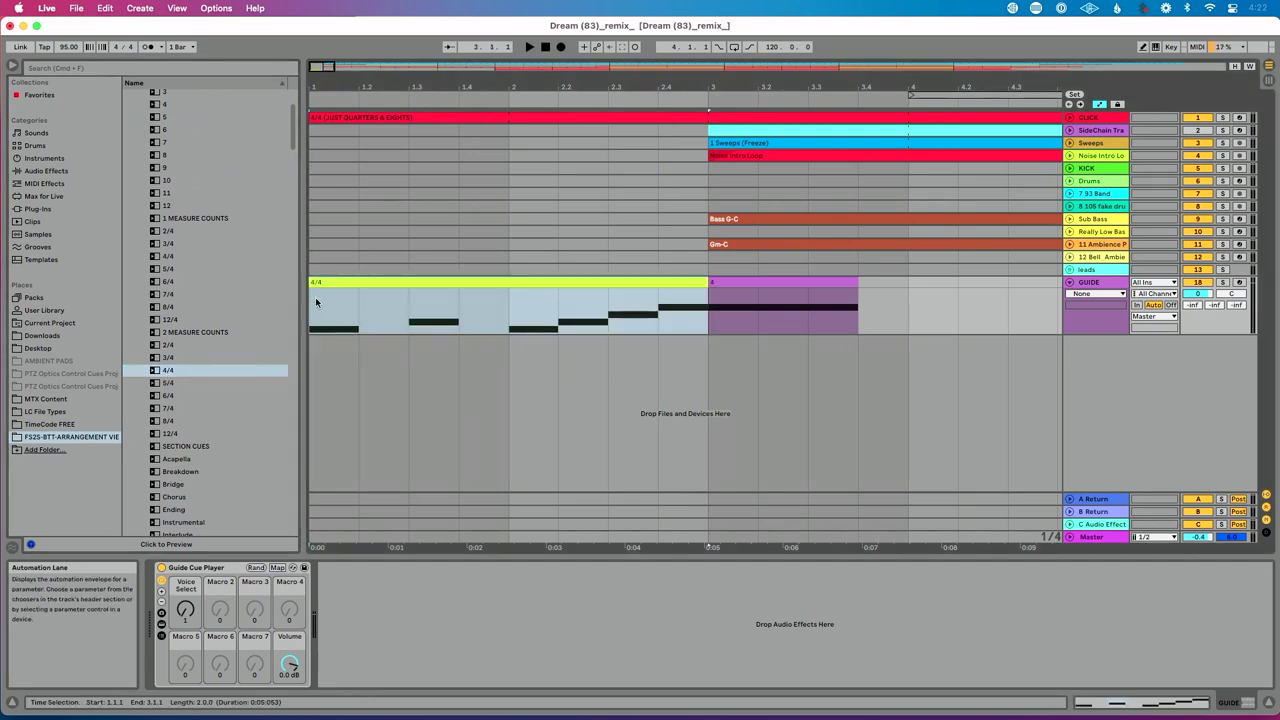
pyautogui.click(717, 285)
pyautogui.press('Delete')
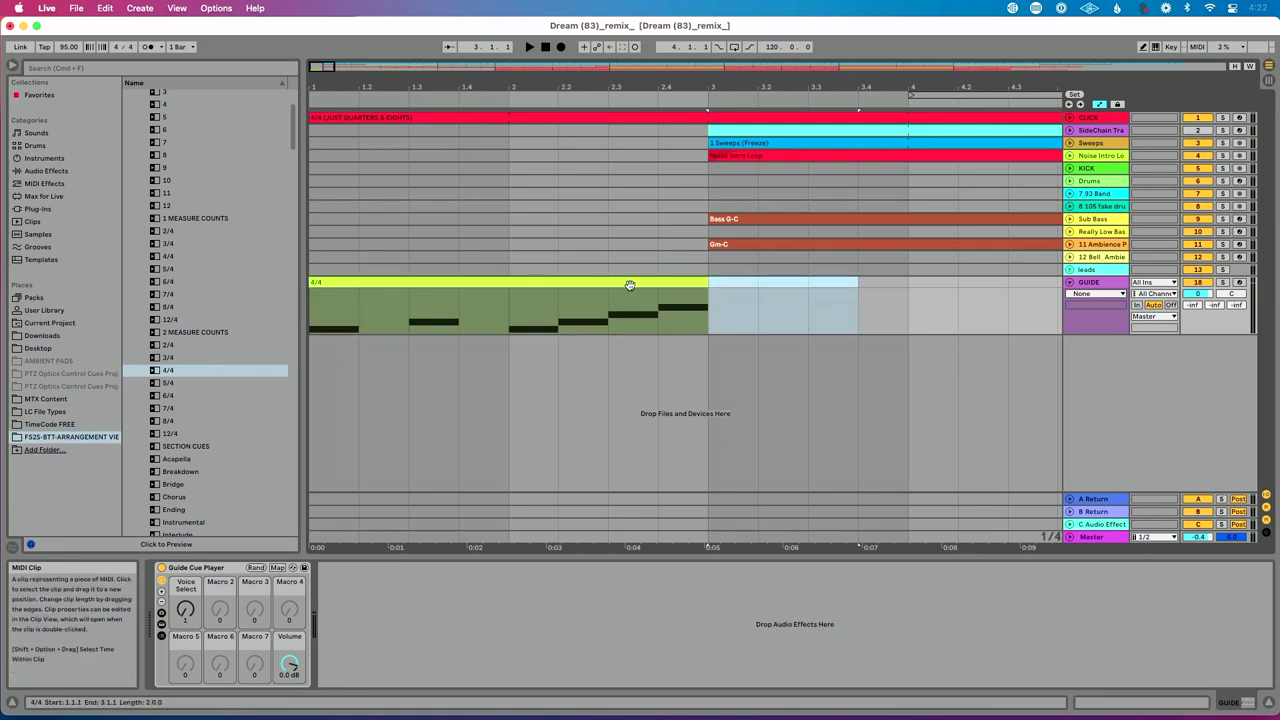